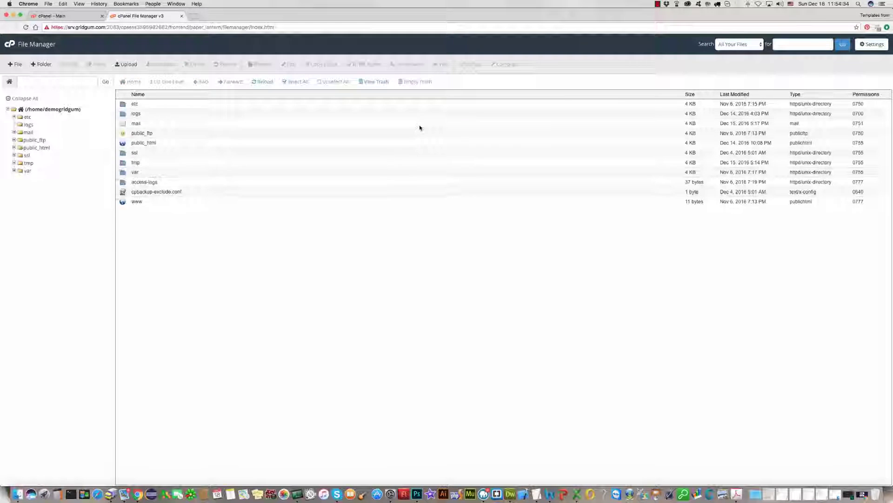
- Navigate into public_html/wordpress to list its theme folders and wordpress-4.7.zip
{"action": "double_click", "coordinate": [123, 143]}
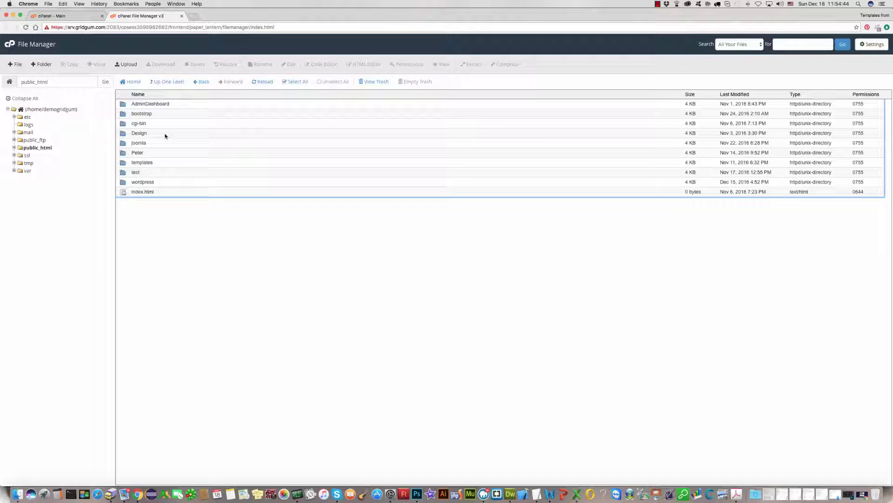
{"action": "left_click", "coordinate": [20, 149]}
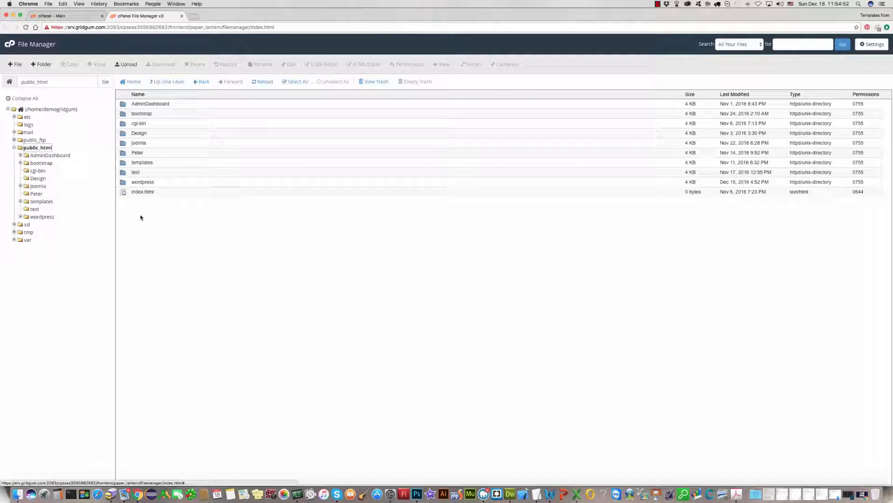
{"action": "double_click", "coordinate": [120, 182]}
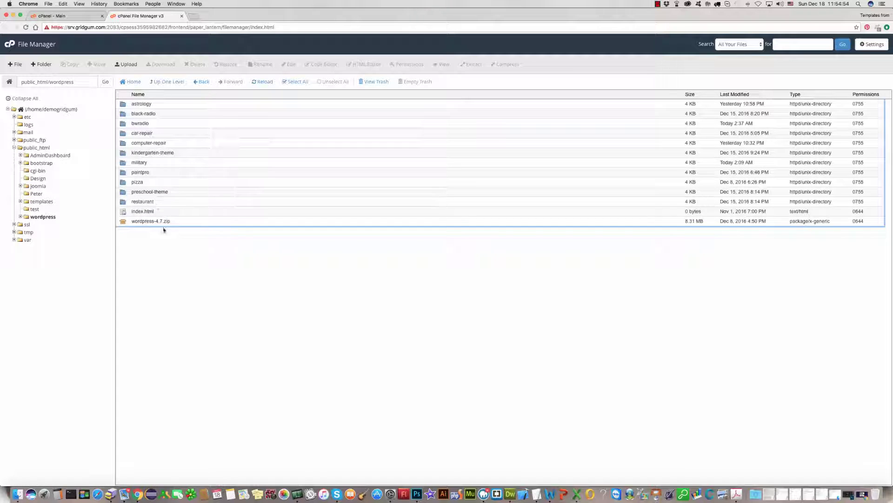
{"action": "right_click", "coordinate": [138, 246]}
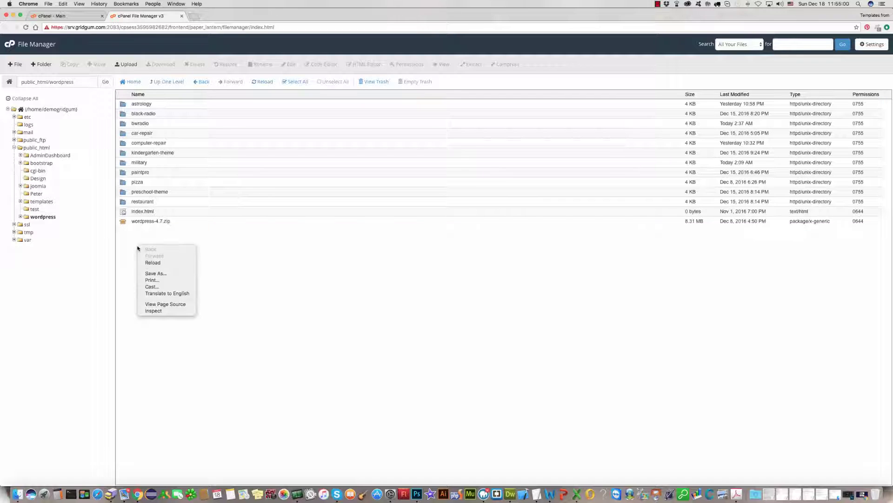
{"action": "left_click", "coordinate": [129, 279]}
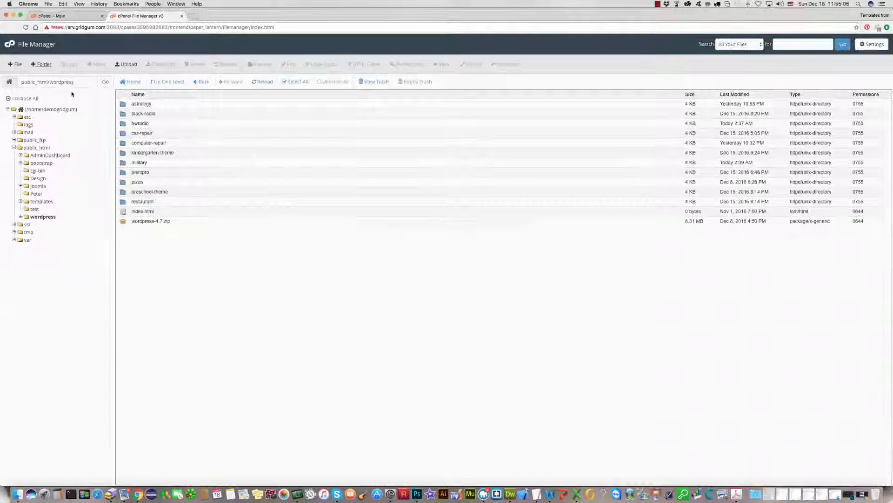
- Create a folder named driving-school inside wordpress and open it
{"action": "left_click", "coordinate": [42, 64]}
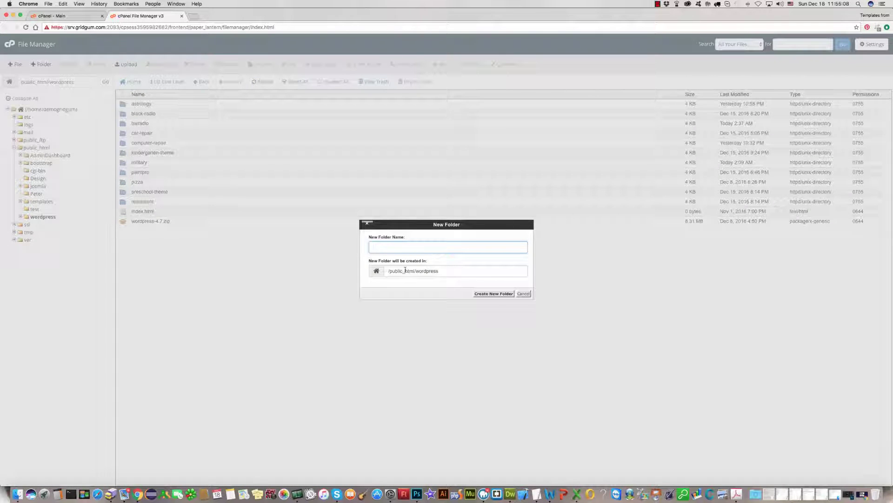
{"action": "type", "text": "driving-school"}
{"action": "left_click", "coordinate": [497, 295]}
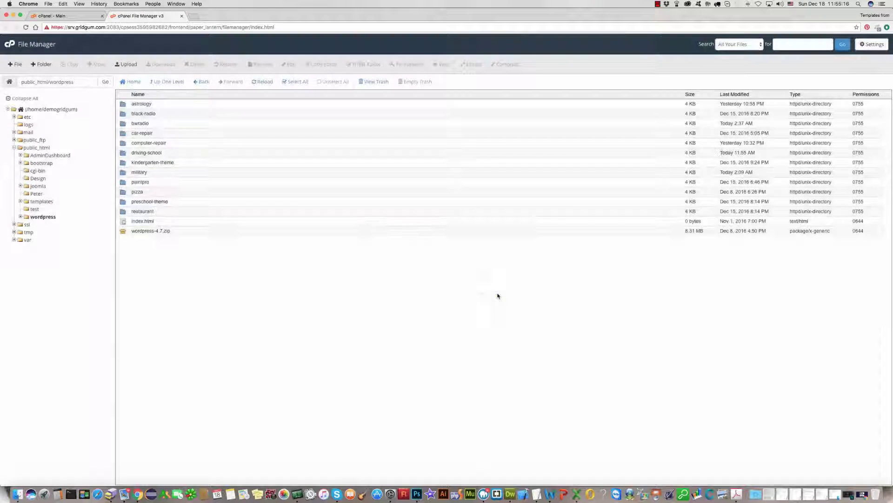
{"action": "double_click", "coordinate": [126, 153]}
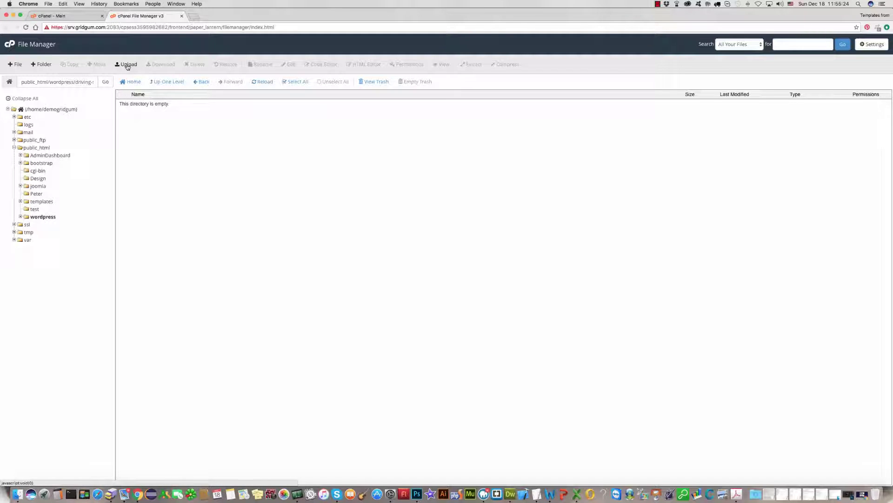
- Upload the dated archive zip from the 300111848 Installation folder to driving-school
{"action": "left_click", "coordinate": [127, 65]}
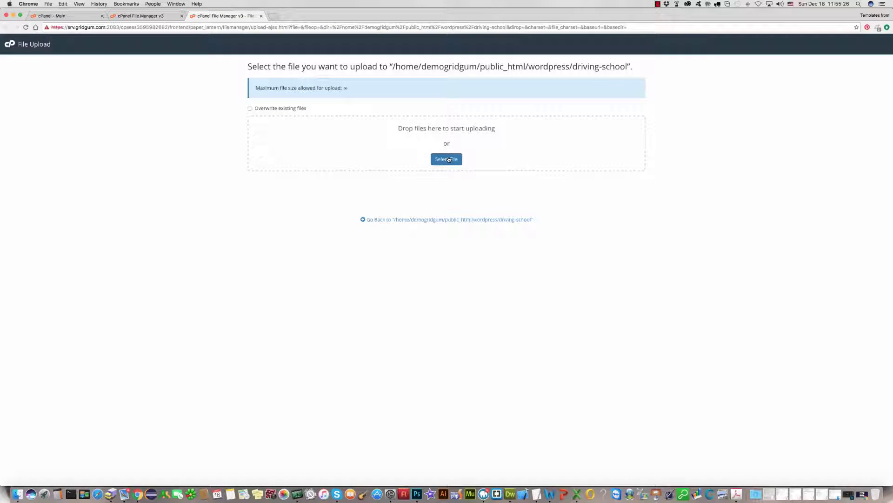
{"action": "left_click", "coordinate": [449, 160]}
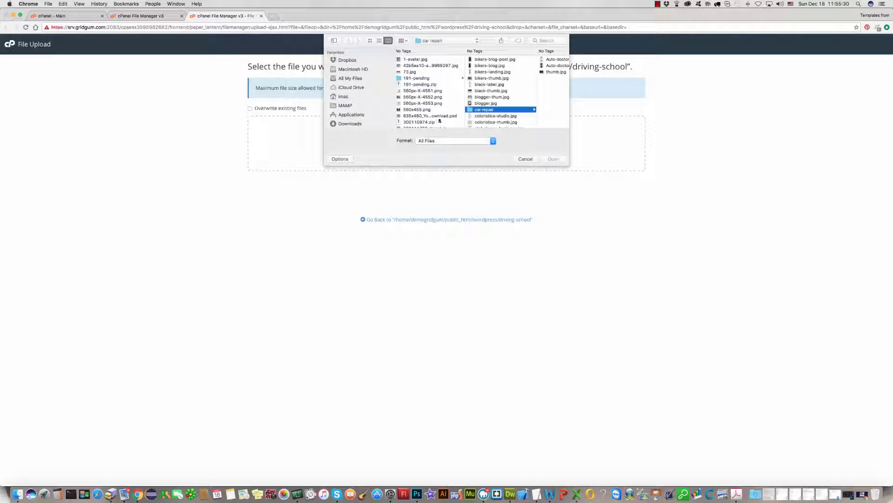
{"action": "scroll", "coordinate": [364, 106], "scroll_direction": "down", "scroll_amount": 3}
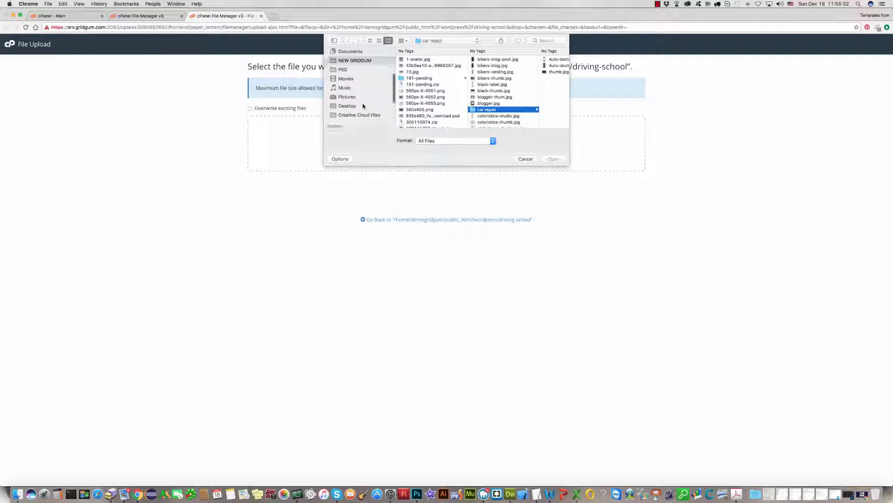
{"action": "scroll", "coordinate": [420, 89], "scroll_direction": "down", "scroll_amount": 3}
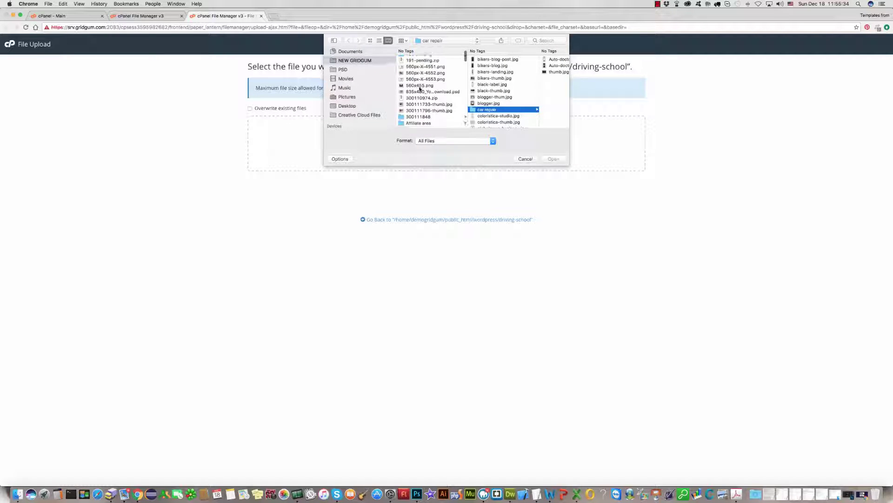
{"action": "scroll", "coordinate": [420, 89], "scroll_direction": "down", "scroll_amount": 3}
{"action": "left_click", "coordinate": [417, 87]}
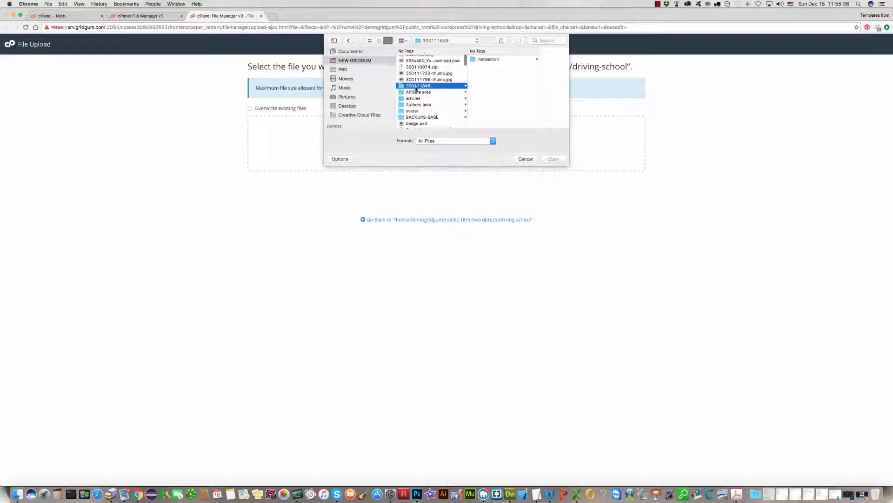
{"action": "left_click", "coordinate": [482, 60]}
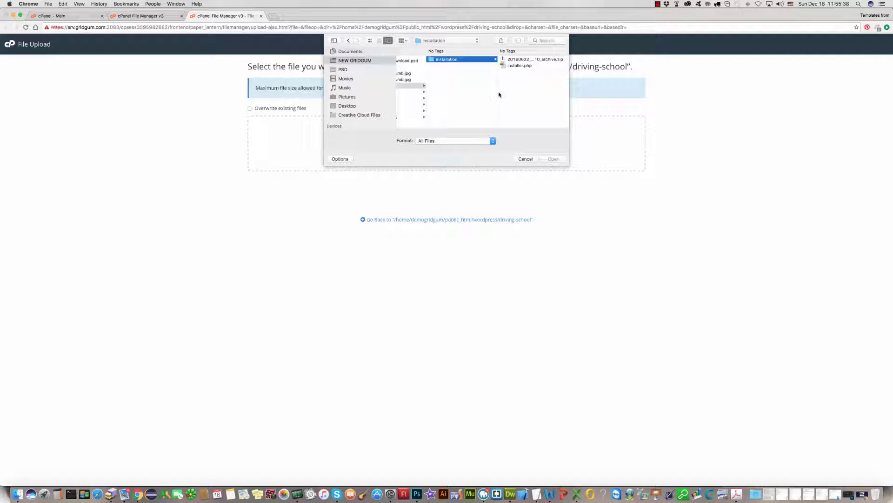
{"action": "left_click", "coordinate": [516, 59]}
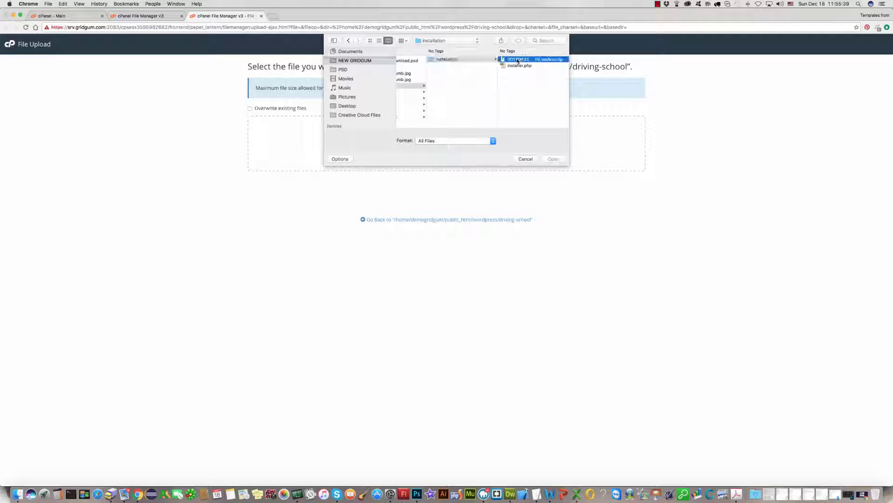
{"action": "left_click", "coordinate": [551, 159]}
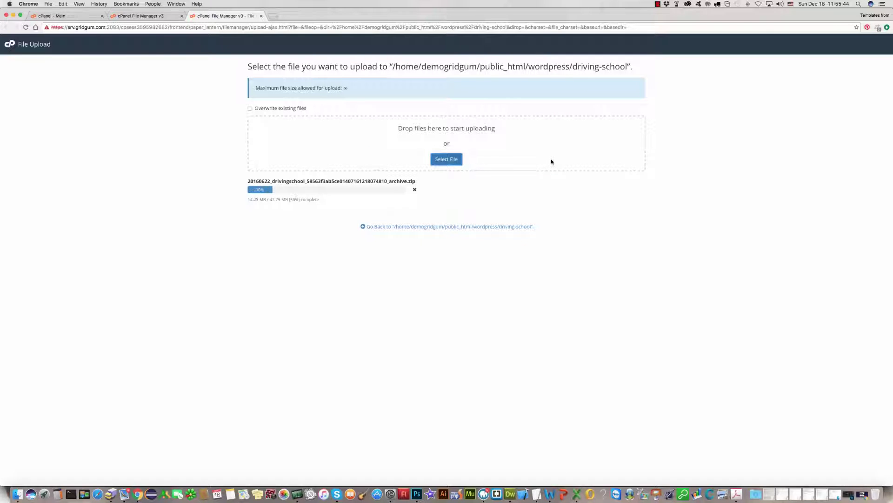
- Upload installer.php as well and return to the driving-school folder listing
{"action": "left_click", "coordinate": [505, 135]}
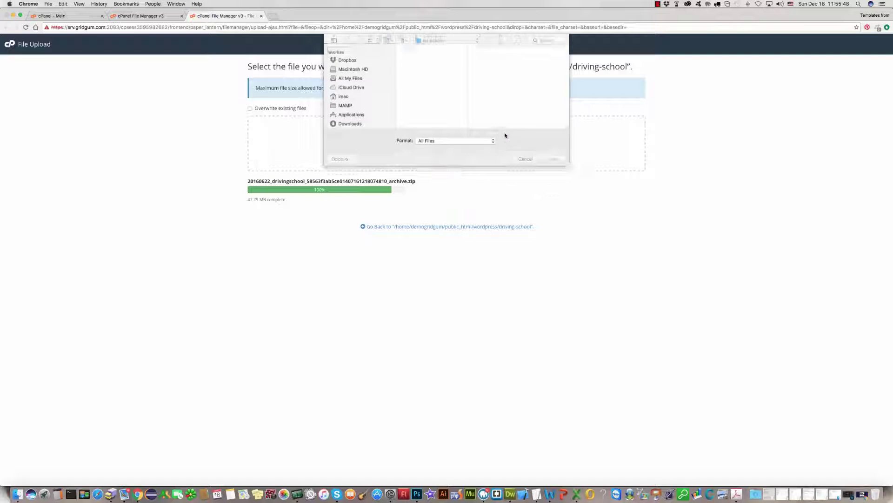
{"action": "left_click", "coordinate": [412, 66]}
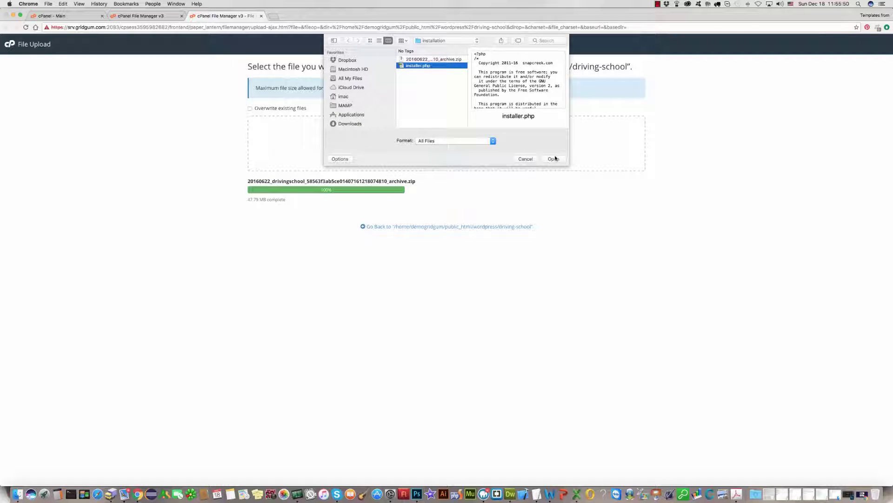
{"action": "left_click", "coordinate": [554, 159]}
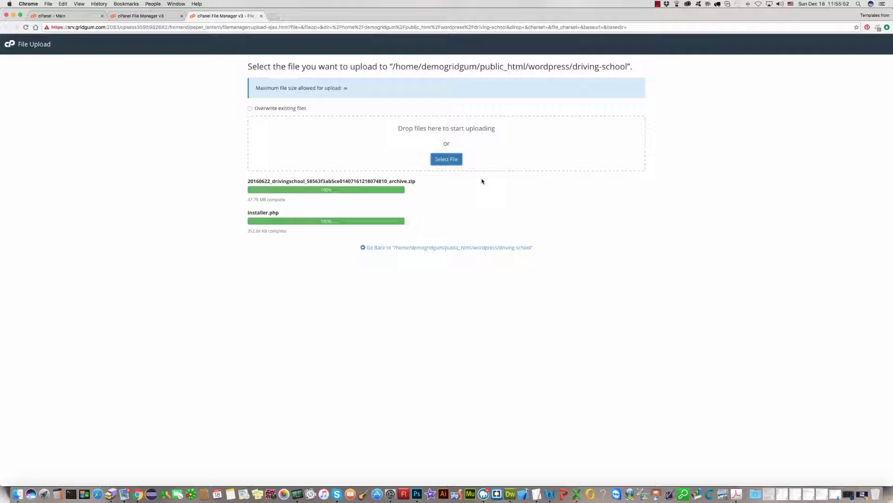
{"action": "left_click", "coordinate": [455, 248]}
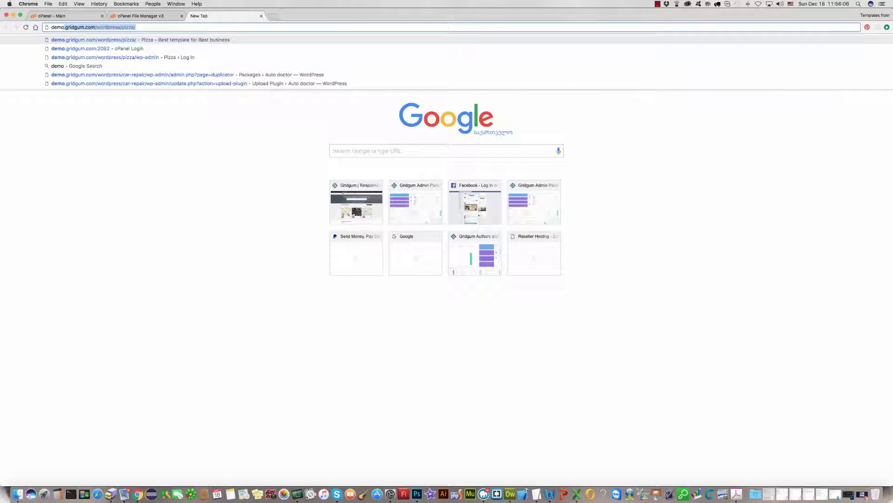
- Load demo.gridgum.com/wordpress/driving-school/ in the new tab to see its file index
{"action": "key", "text": "Right"}
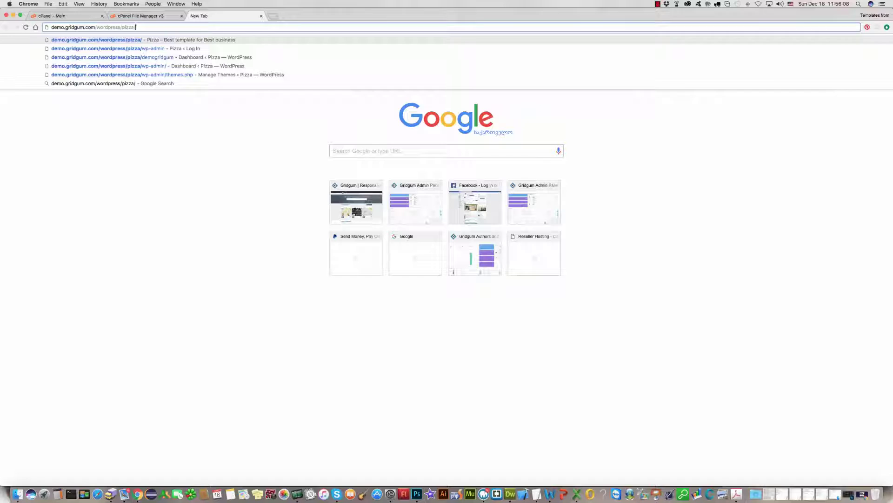
{"action": "key", "text": "BackSpace"}
{"action": "key", "text": "BackSpace"}
{"action": "key", "text": "BackSpace"}
{"action": "key", "text": "BackSpace"}
{"action": "key", "text": "BackSpace"}
{"action": "key", "text": "BackSpace"}
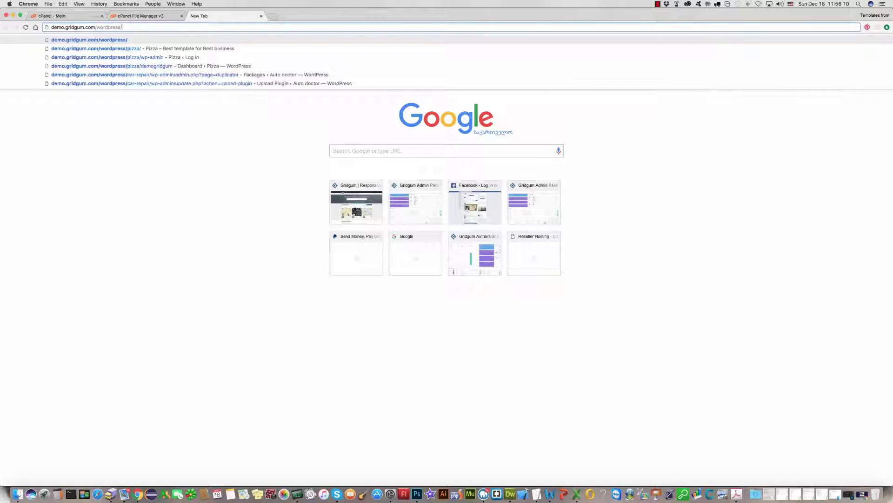
{"action": "type", "text": "drivin"}
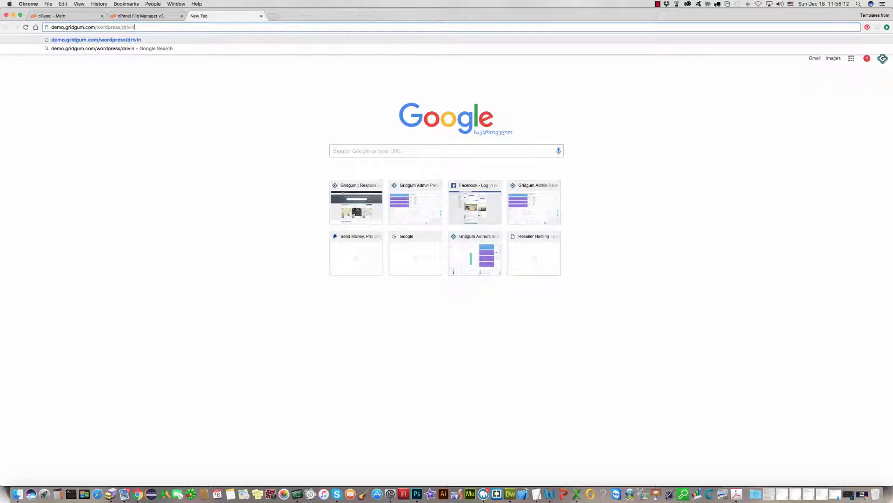
{"action": "type", "text": "g-school/"}
{"action": "key", "text": "Return"}
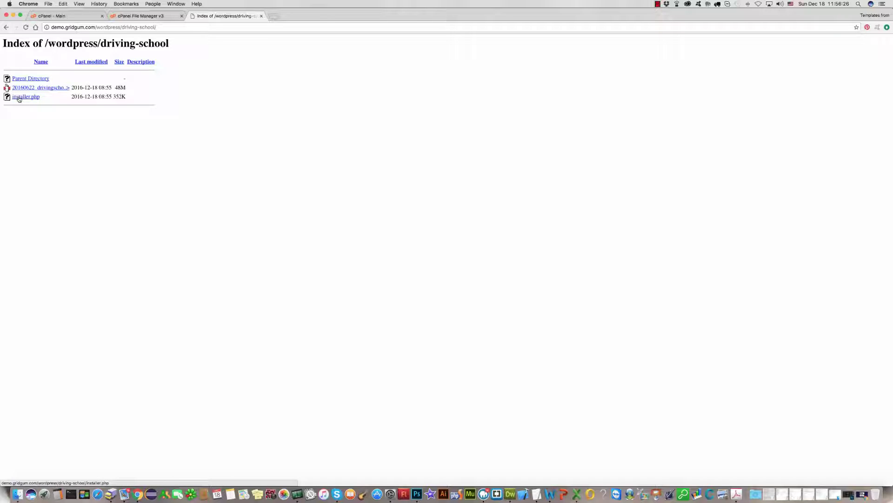
- Run installer.php, enter database name, user and password, test the connection, and accept warnings
{"action": "left_click", "coordinate": [19, 98]}
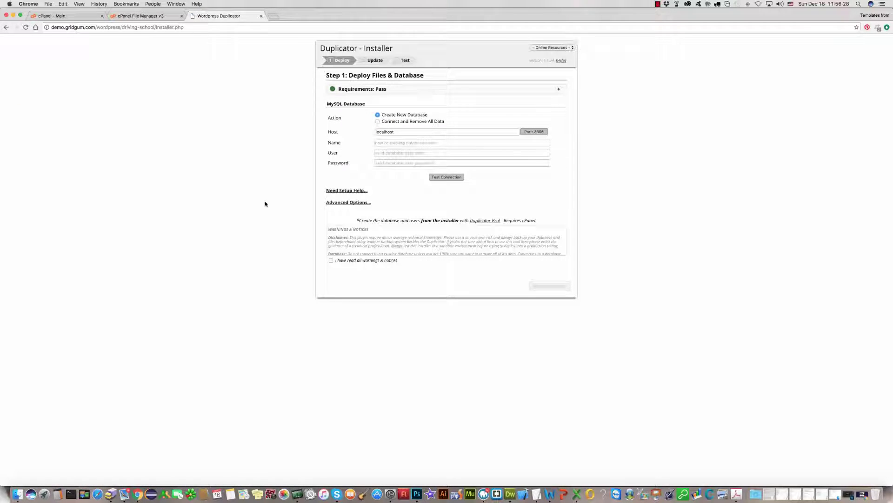
{"action": "left_click", "coordinate": [382, 142]}
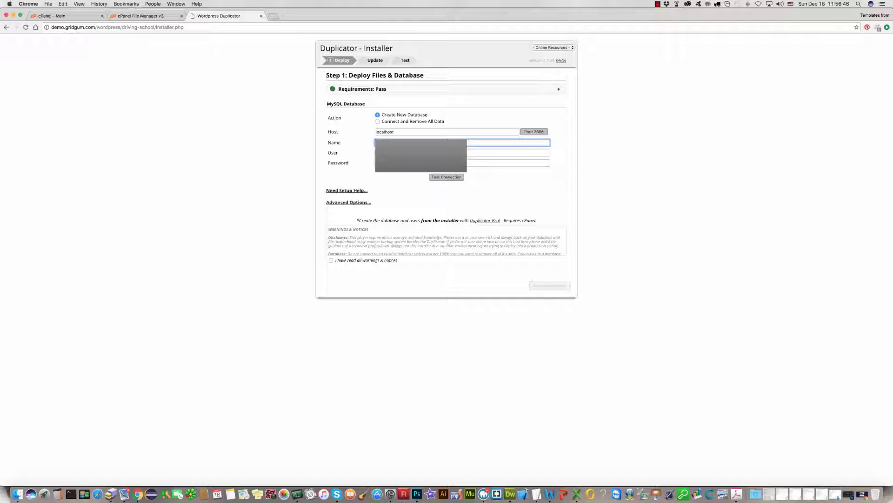
{"action": "left_click", "coordinate": [507, 152]}
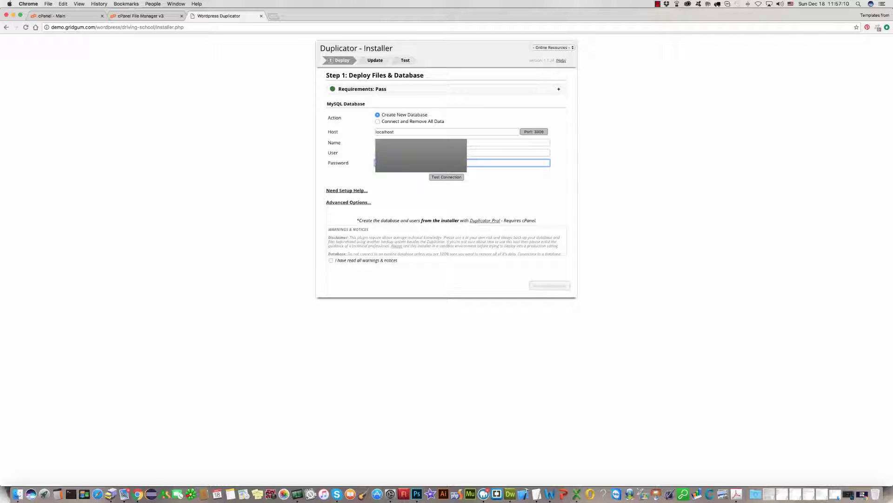
{"action": "left_click", "coordinate": [446, 177]}
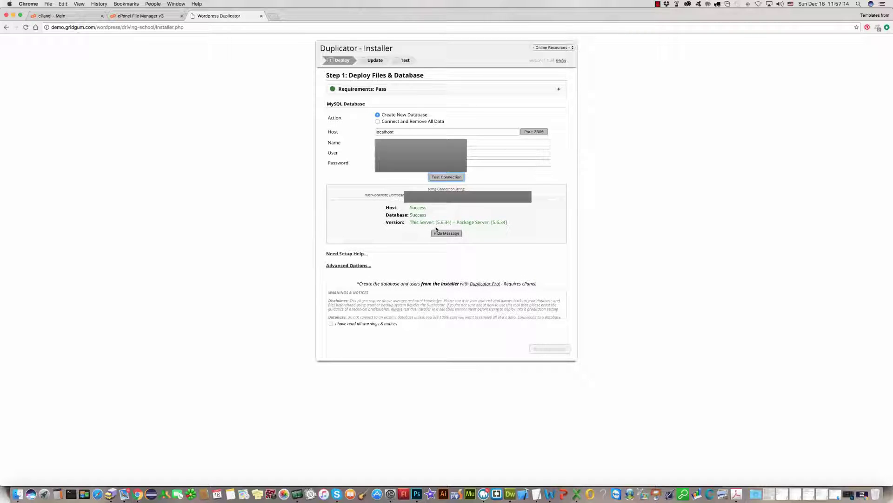
{"action": "left_click", "coordinate": [331, 324]}
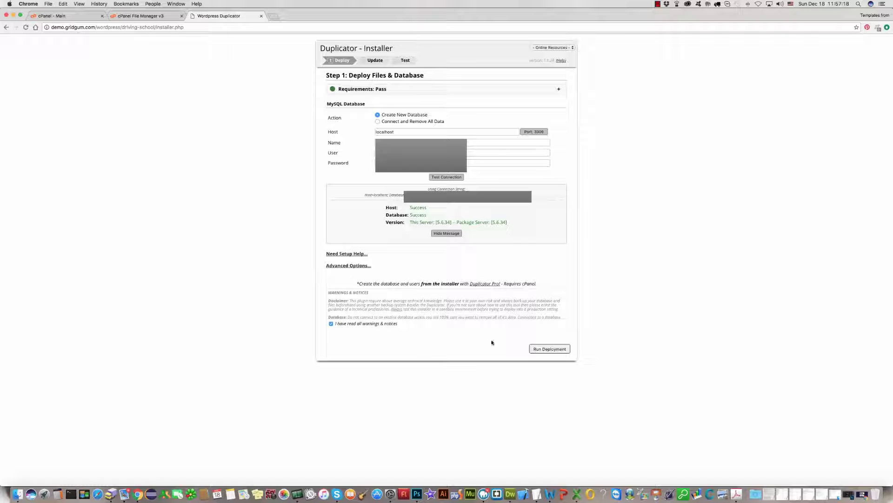
- Run the deployment, confirm settings, update the site URL and path, then run security cleanup
{"action": "left_click", "coordinate": [550, 349]}
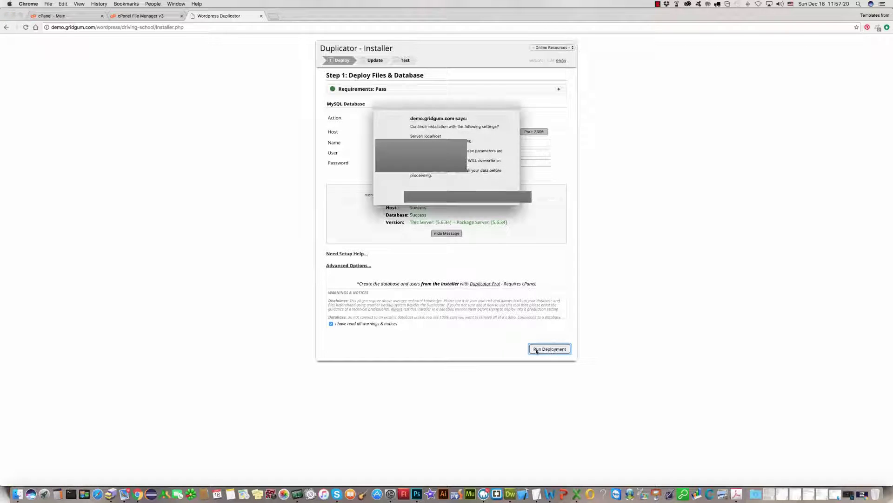
{"action": "left_click", "coordinate": [499, 199]}
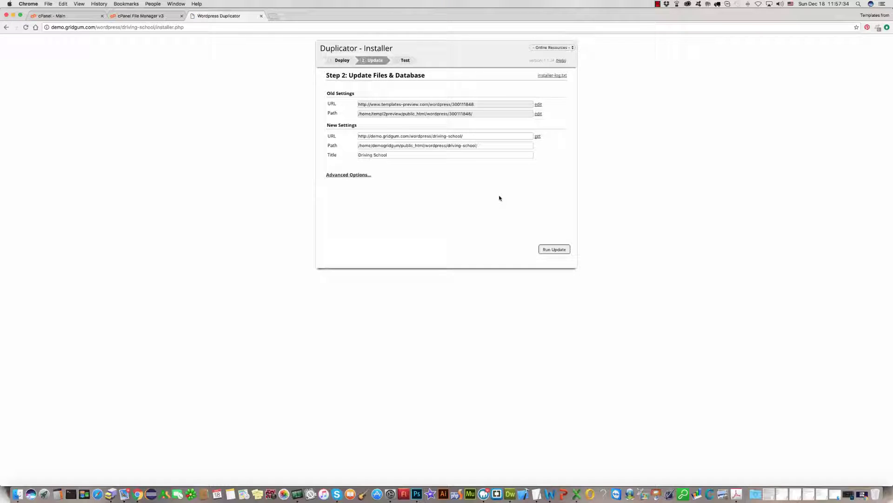
{"action": "left_click", "coordinate": [554, 249]}
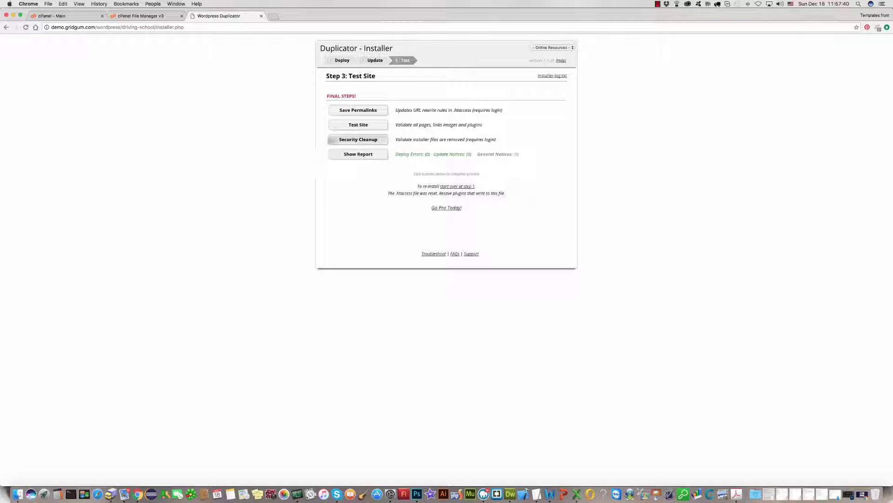
{"action": "left_click", "coordinate": [359, 140]}
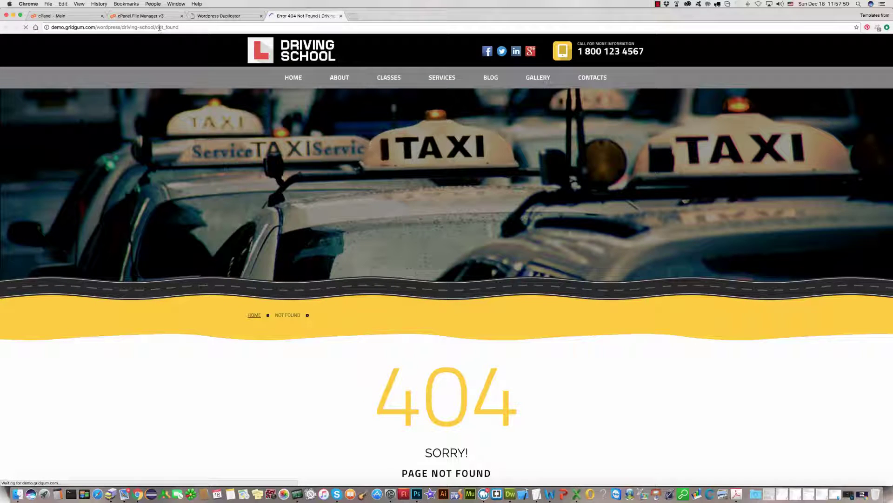
- Browse the Driving School home page, then view its About page
{"action": "left_click", "coordinate": [294, 79]}
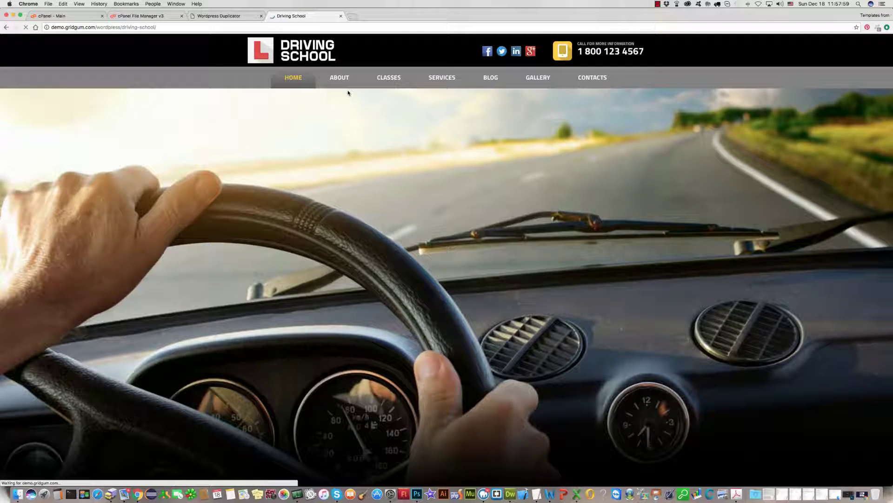
{"action": "scroll", "coordinate": [389, 129], "scroll_direction": "down", "scroll_amount": 3}
{"action": "scroll", "coordinate": [390, 129], "scroll_direction": "down", "scroll_amount": 10}
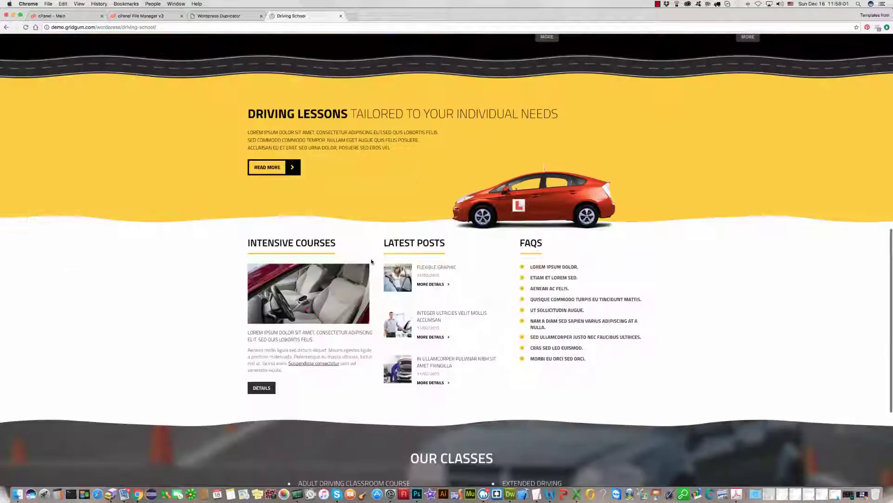
{"action": "scroll", "coordinate": [372, 261], "scroll_direction": "up", "scroll_amount": 15}
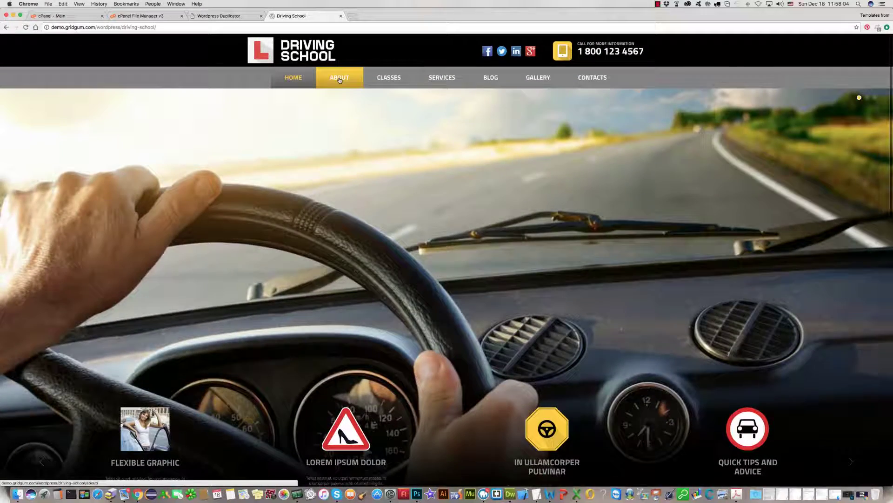
{"action": "left_click", "coordinate": [340, 80]}
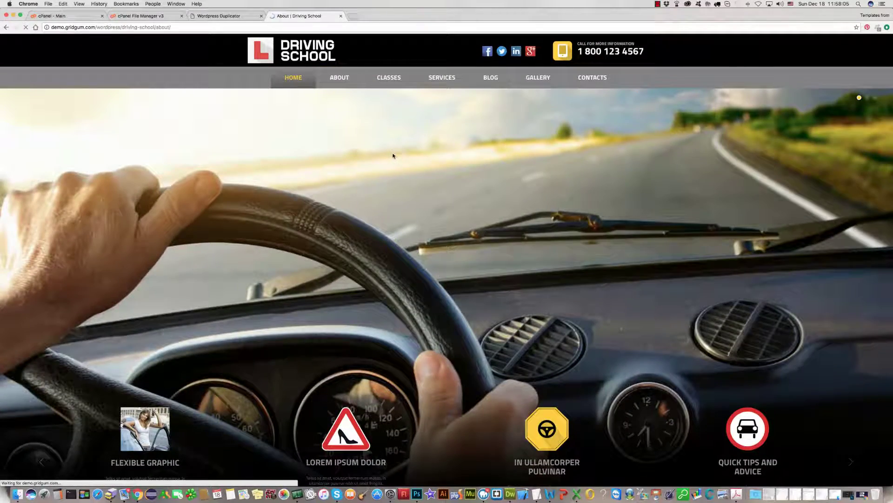